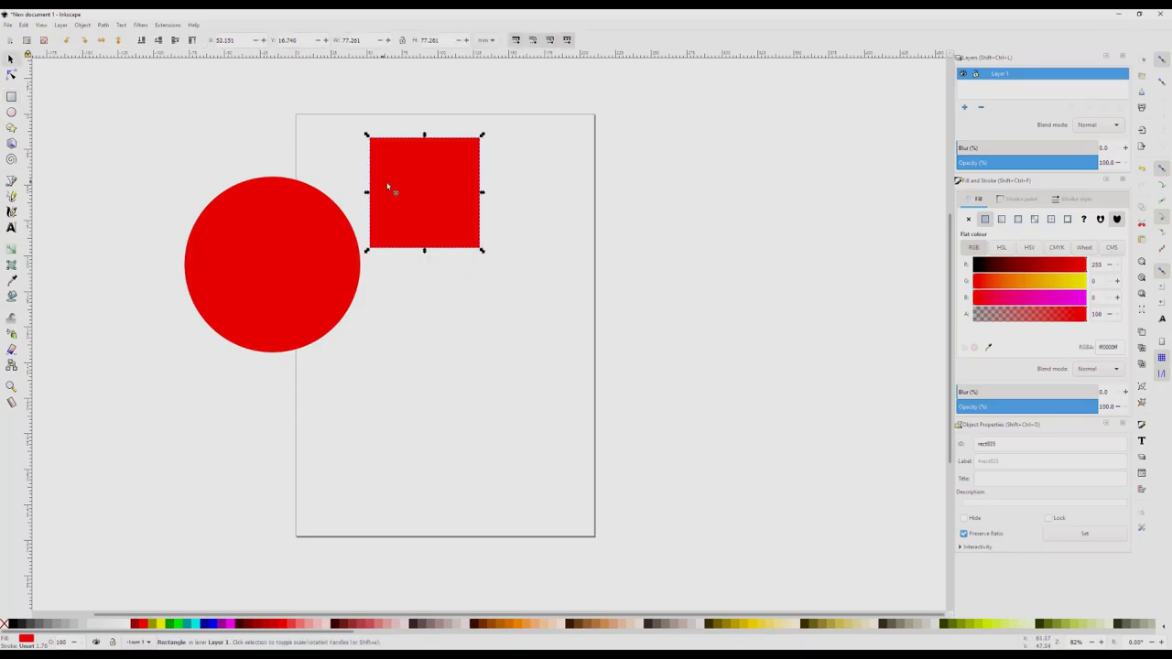
# Move the square further onto the page, convert it to a path and bend all four of its sides outward.
pyautogui.moveTo(388, 186); pyautogui.dragTo(442, 242)
pyautogui.click(13, 78)
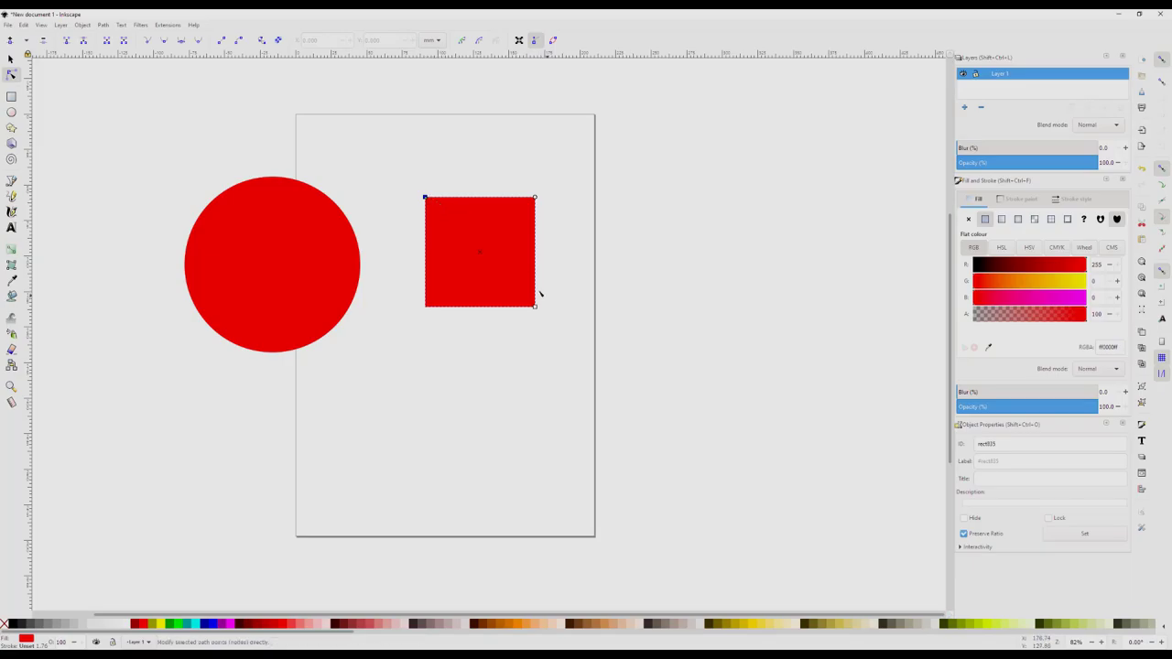
pyautogui.click(493, 216)
pyautogui.click(262, 41)
pyautogui.moveTo(483, 311)
pyautogui.mouseDown()
pyautogui.moveTo(488, 353)
pyautogui.moveTo(486, 330)
pyautogui.mouseUp()
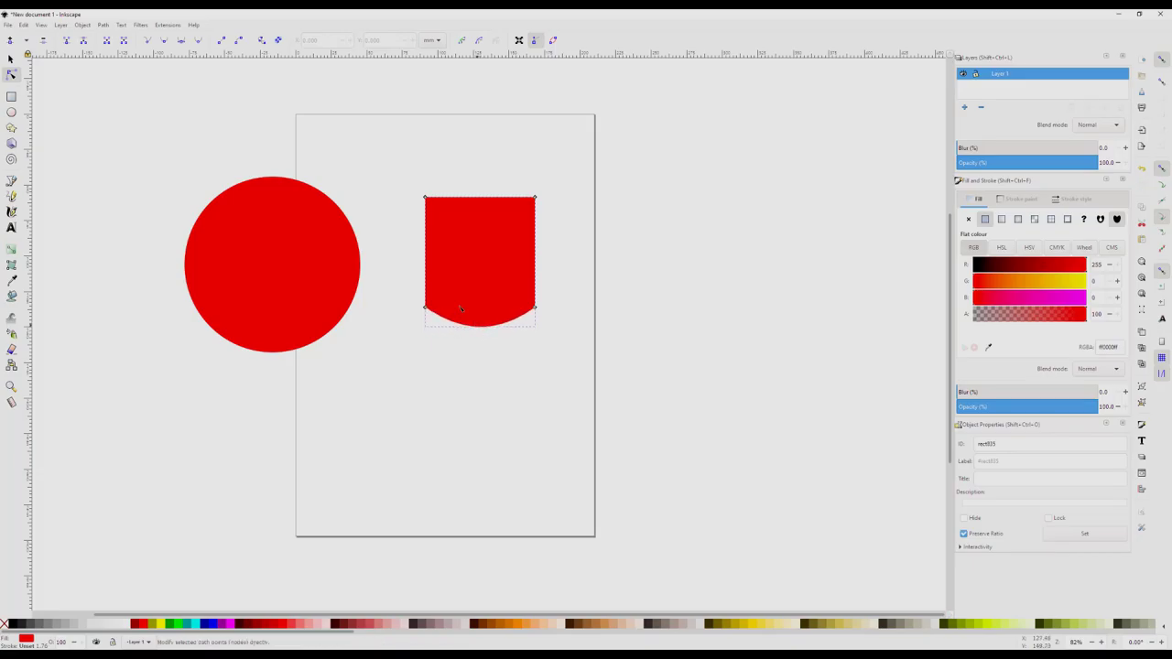
pyautogui.moveTo(431, 254); pyautogui.dragTo(400, 260)
pyautogui.moveTo(491, 196); pyautogui.dragTo(490, 182)
pyautogui.moveTo(540, 250); pyautogui.dragTo(570, 257)
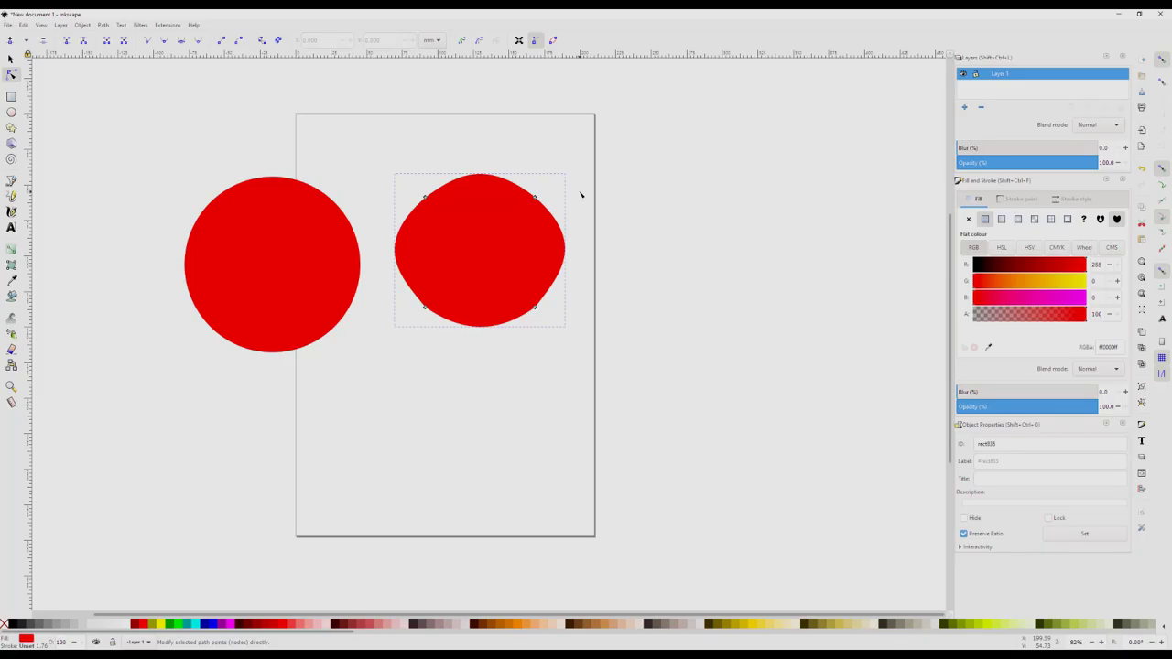
# Undo the side bends, the path conversion and the earlier changes to the square.
pyautogui.hotkey('ctrl', 'z')
pyautogui.hotkey('ctrl', 'z')
pyautogui.hotkey('ctrl', 'z')
pyautogui.hotkey('ctrl', 'z')
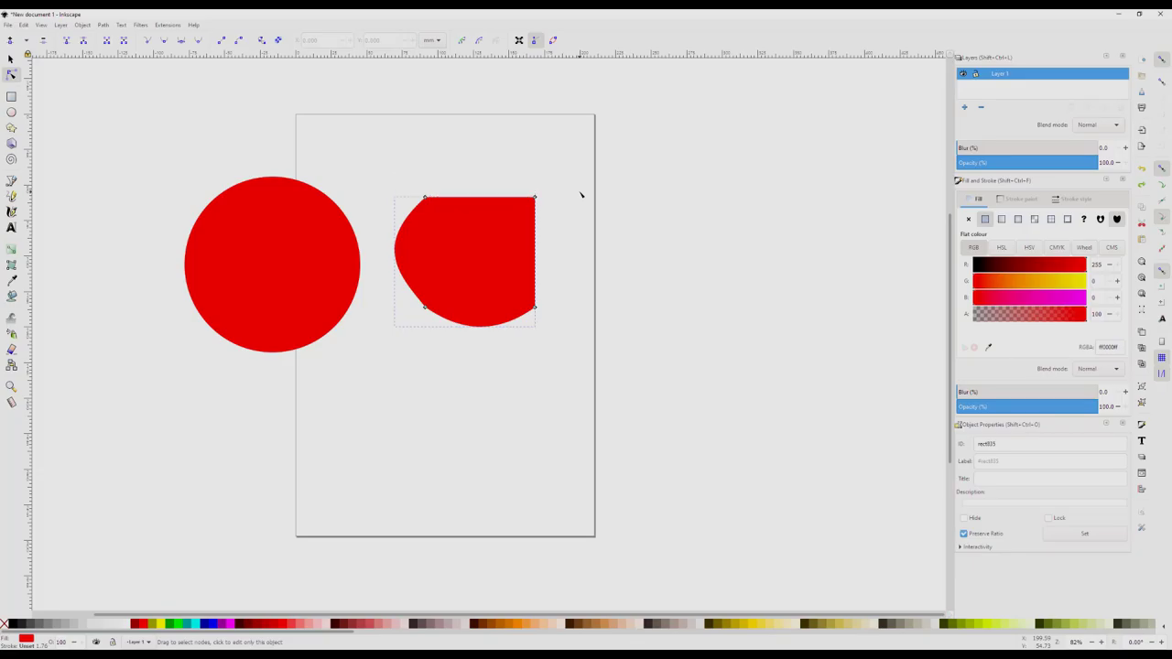
pyautogui.hotkey('ctrl', 'z')
pyautogui.hotkey('ctrl', 'z')
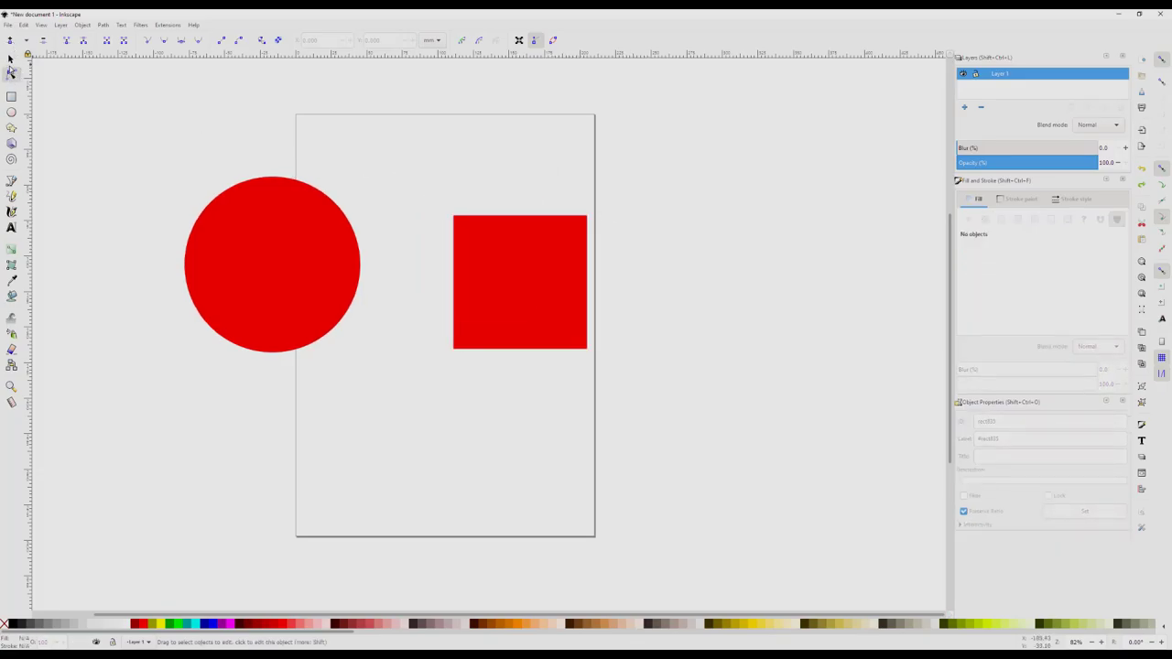
# Move the square to the upper part of the page beside the circle, at about X 93 mm, Y 43 mm.
pyautogui.click(11, 57)
pyautogui.click(481, 265)
pyautogui.moveTo(481, 266); pyautogui.dragTo(456, 236)
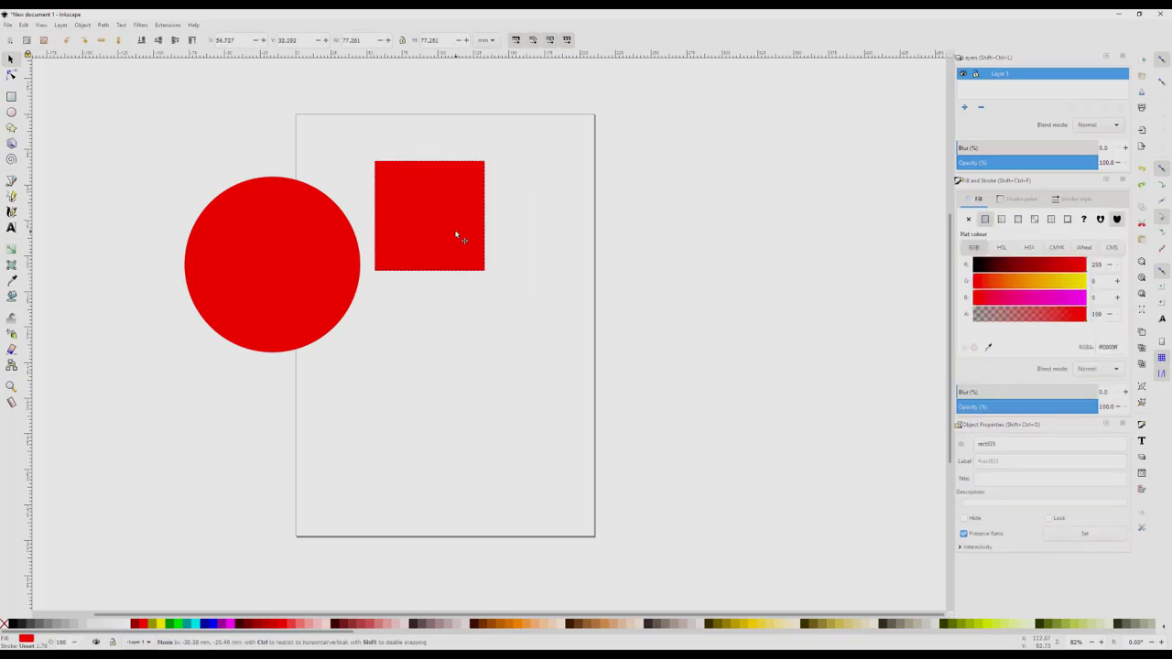
pyautogui.press('Escape')
# Round the square's corners fully into a circle, enlarge it to about 123 mm wide and place it level with the existing circle.
pyautogui.press('n')
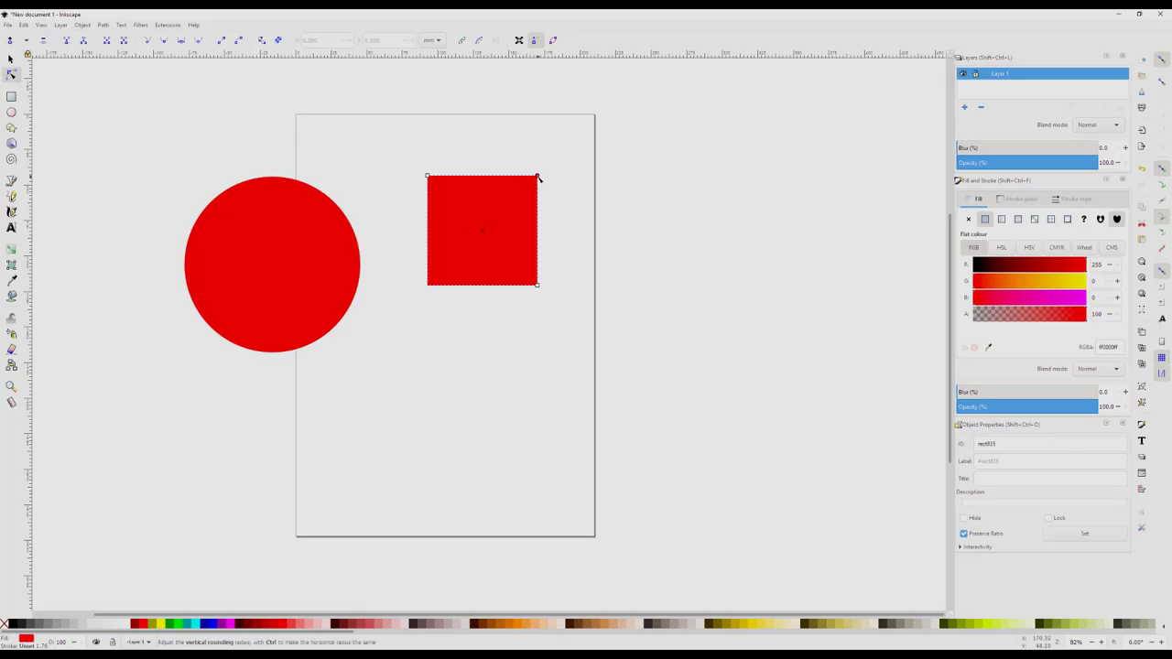
pyautogui.moveTo(539, 179); pyautogui.dragTo(529, 277)
pyautogui.click(11, 61)
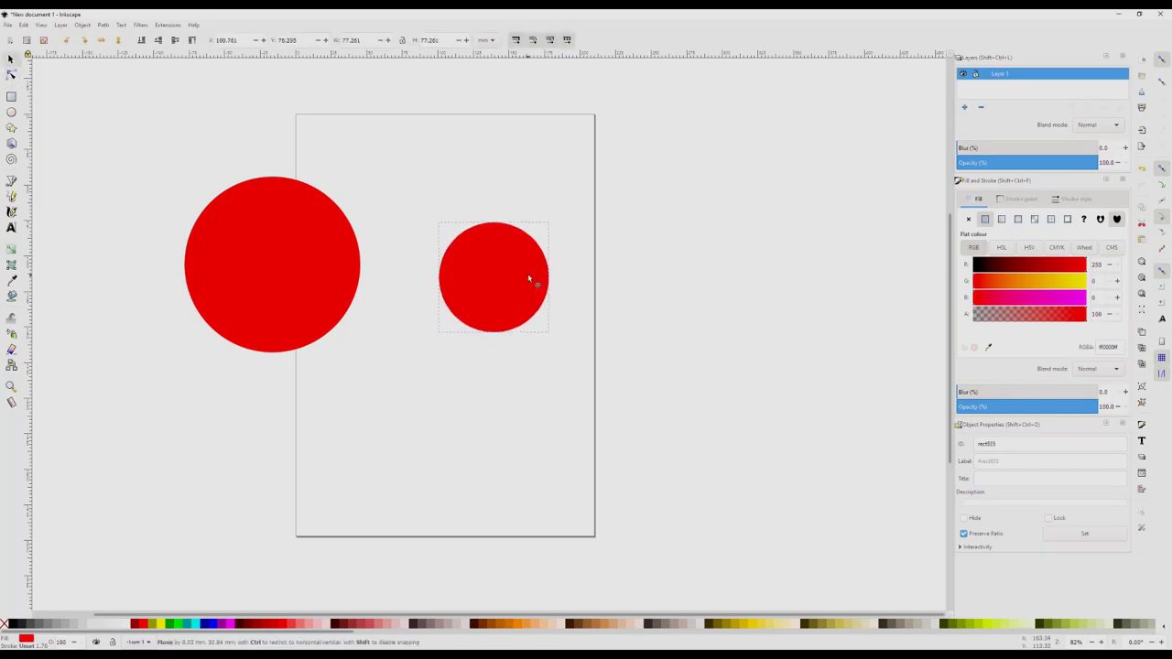
pyautogui.moveTo(563, 217); pyautogui.dragTo(587, 192)
pyautogui.moveTo(516, 282); pyautogui.dragTo(507, 259)
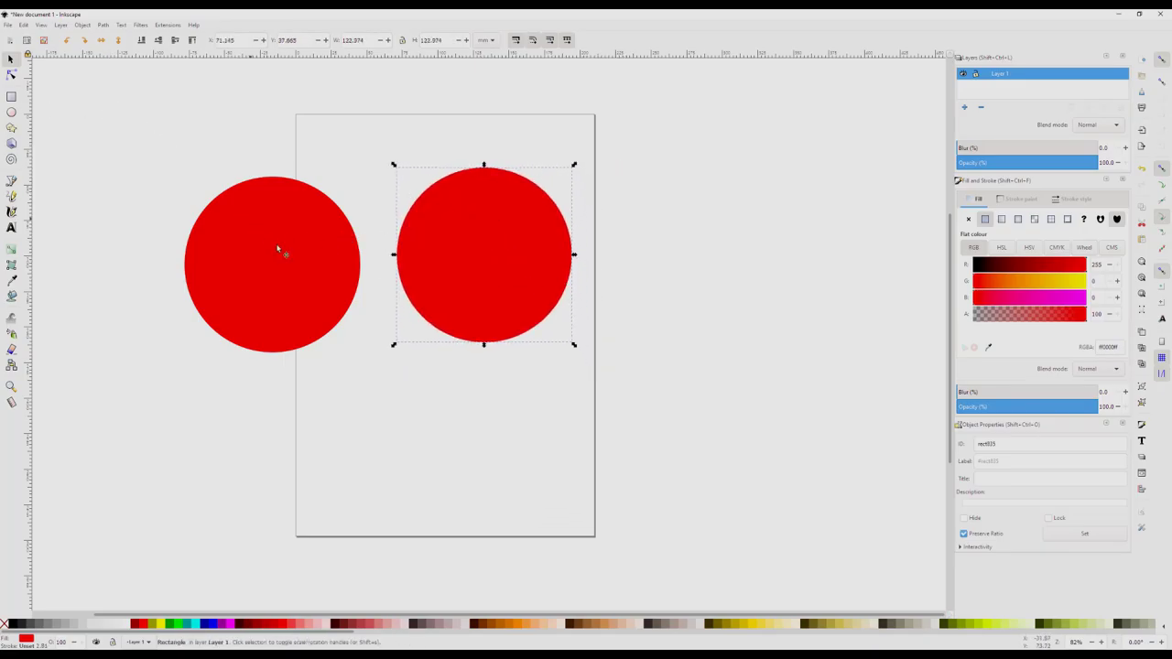
pyautogui.moveTo(502, 262); pyautogui.dragTo(498, 272)
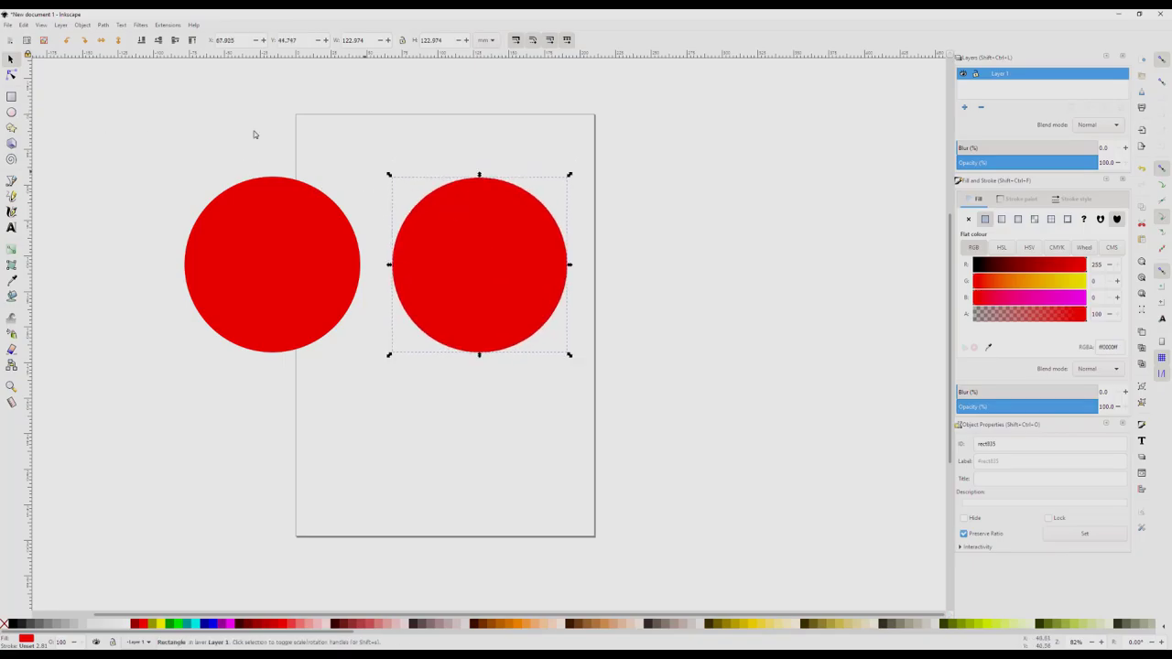
# Undo the corner rounding, enlargement and moves made to the square.
pyautogui.hotkey('ctrl', 'z')
pyautogui.hotkey('ctrl', 'z')
pyautogui.hotkey('ctrl', 'z')
pyautogui.hotkey('ctrl', 'z')
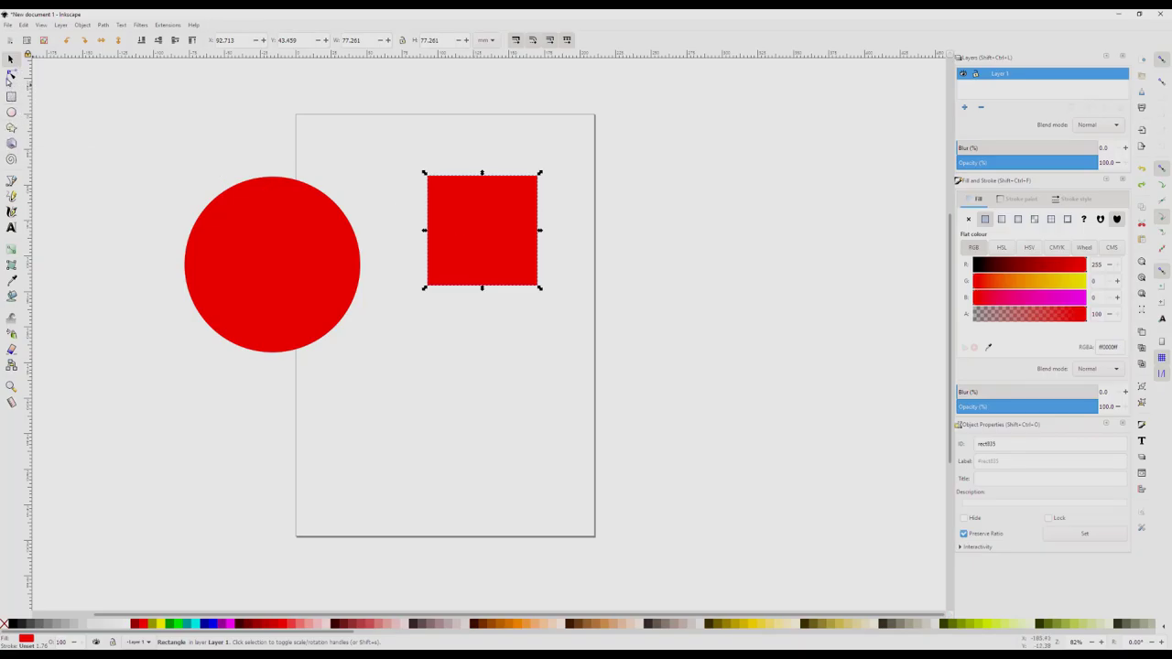
# Convert the square to a path with node editing and bend its top side upward into an arch.
pyautogui.click(11, 76)
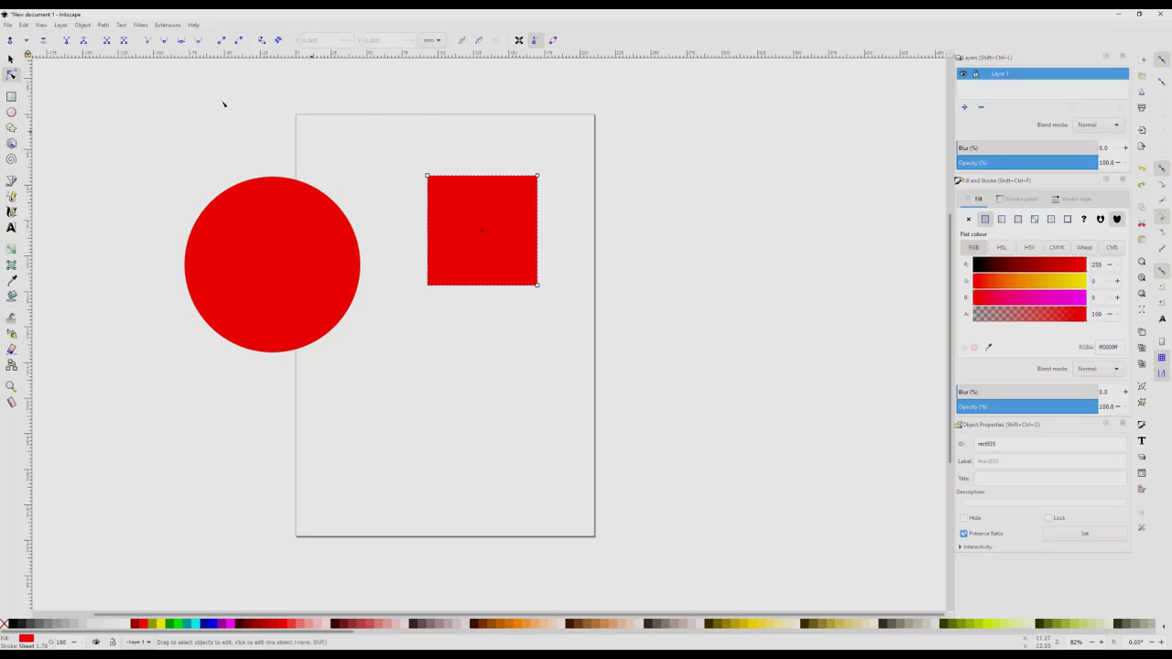
pyautogui.click(265, 40)
pyautogui.moveTo(486, 176)
pyautogui.mouseDown()
pyautogui.moveTo(494, 152)
pyautogui.moveTo(480, 151)
pyautogui.moveTo(489, 158)
pyautogui.mouseUp()
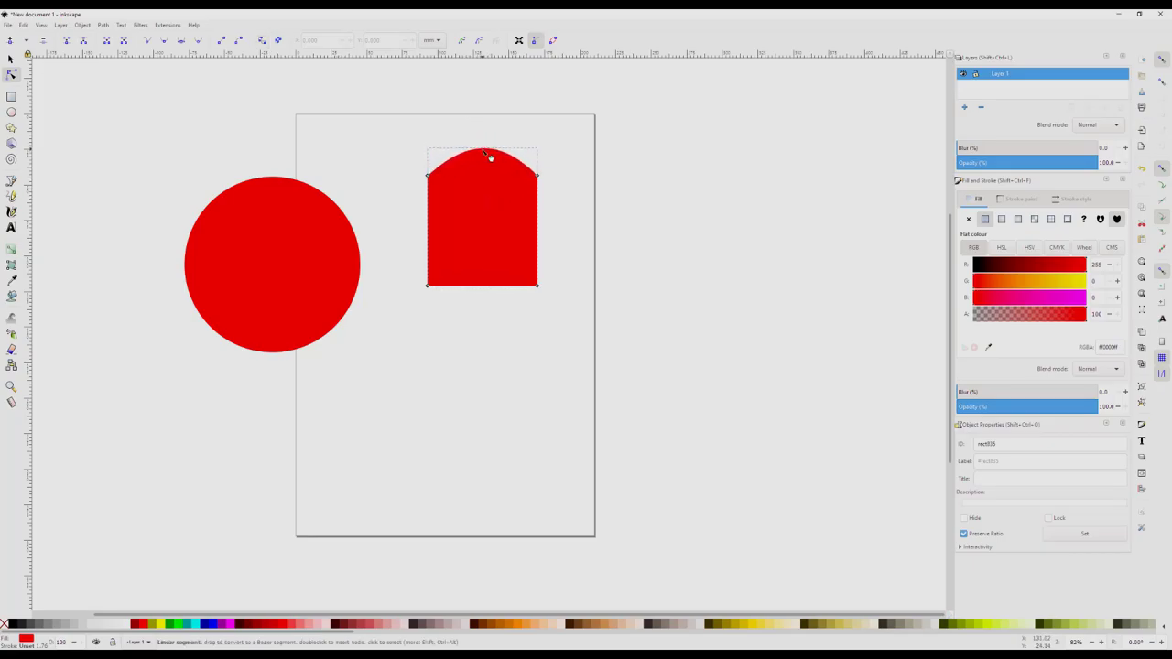
# Adjust the Bezier handles at both ends of the arched top side to shape it into a wave.
pyautogui.scroll(2, 507, 183)
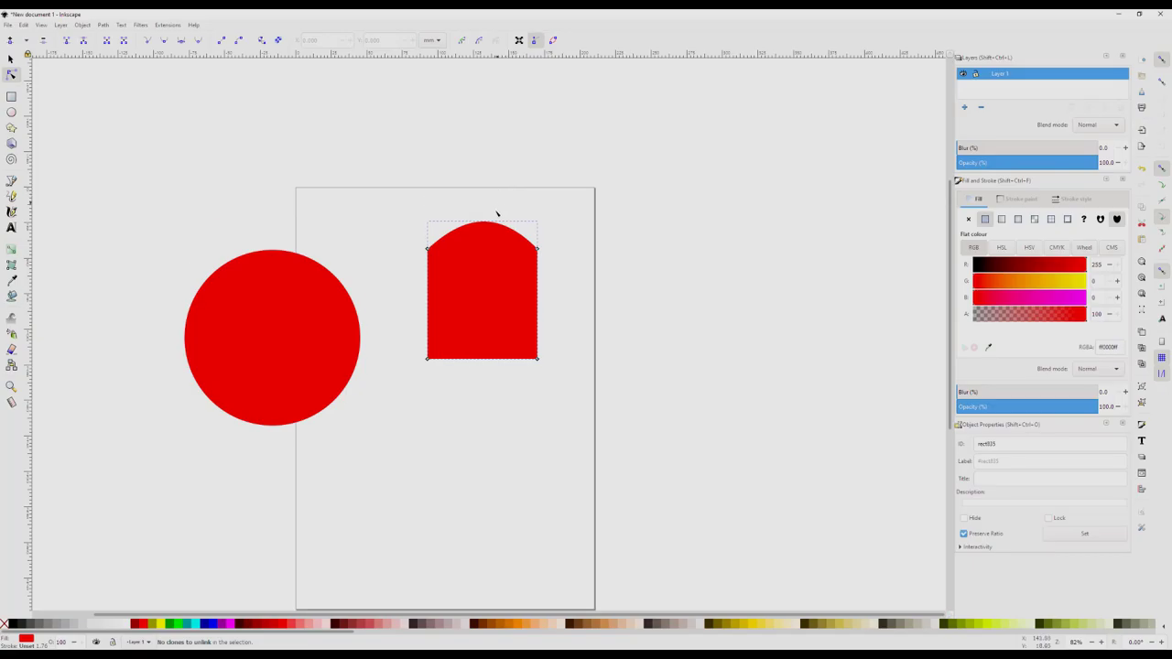
pyautogui.keyDown('ctrl'); pyautogui.scroll(3, 498, 214); pyautogui.keyUp('ctrl')
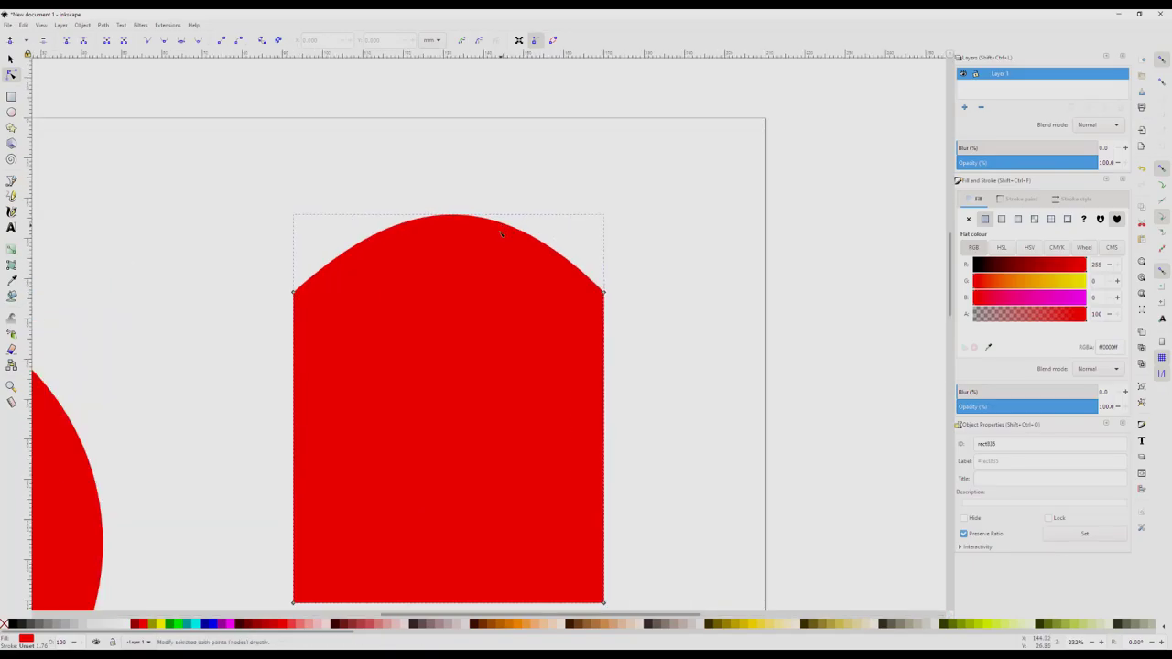
pyautogui.click(294, 294)
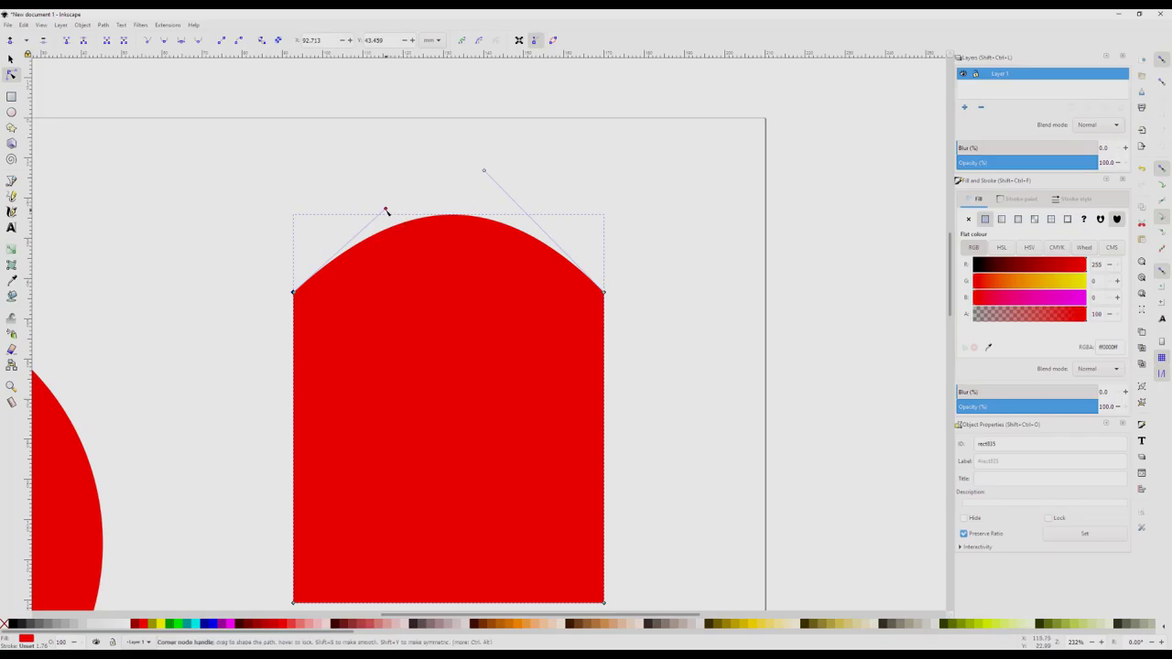
pyautogui.moveTo(385, 209); pyautogui.dragTo(434, 354)
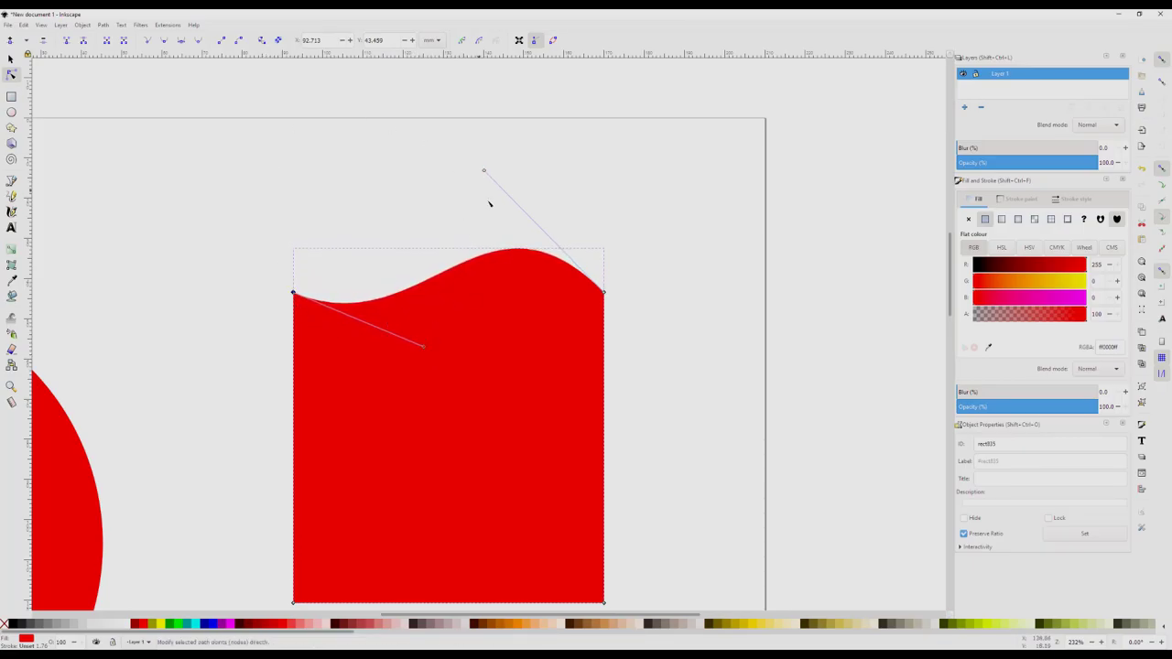
pyautogui.moveTo(485, 172)
pyautogui.mouseDown()
pyautogui.moveTo(474, 207)
pyautogui.moveTo(489, 190)
pyautogui.mouseUp()
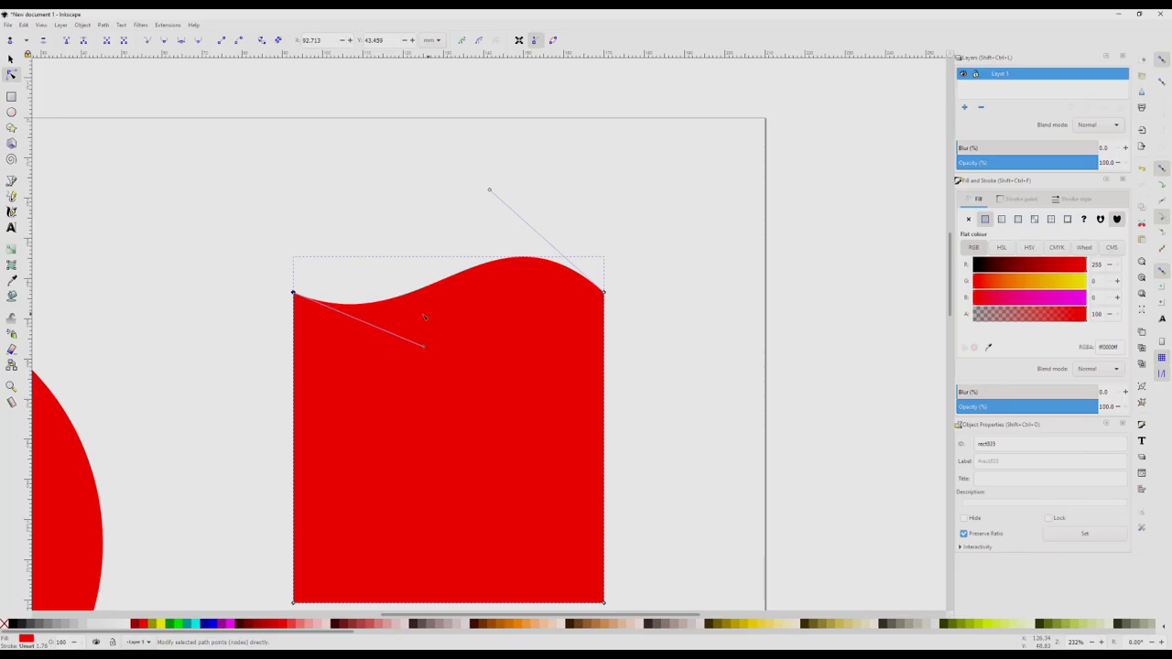
pyautogui.moveTo(491, 191); pyautogui.dragTo(452, 189)
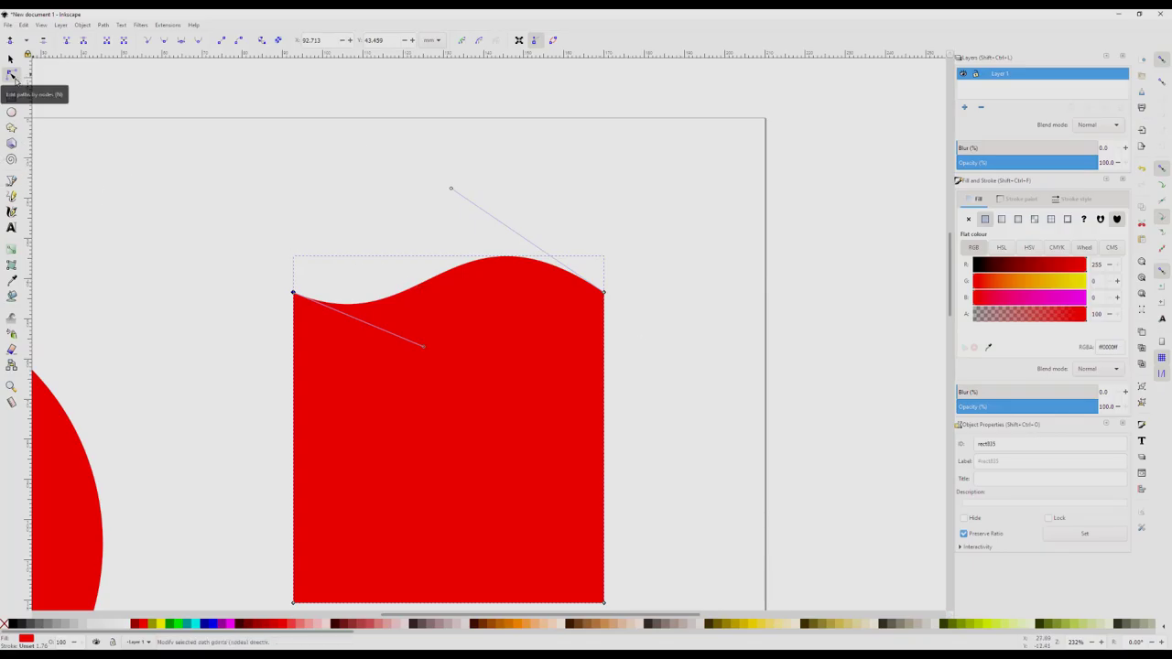
# Move the wavy-topped shape right and slightly down to about X 110 mm, Y 42 mm.
pyautogui.scroll(-2, 604, 350)
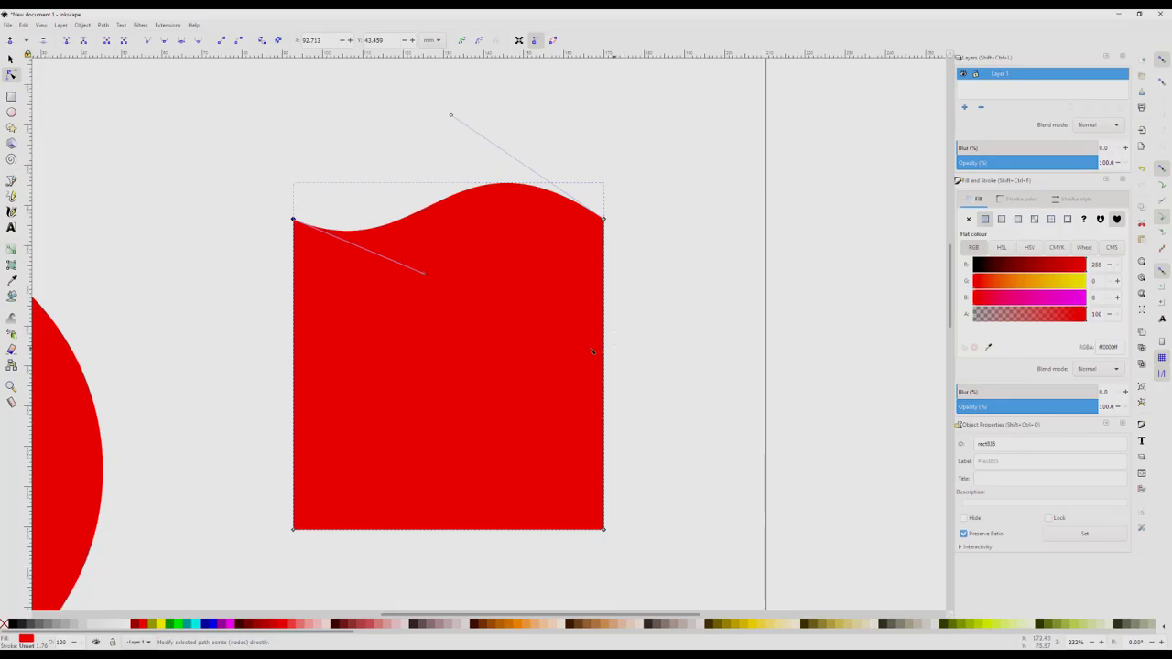
pyautogui.click(10, 58)
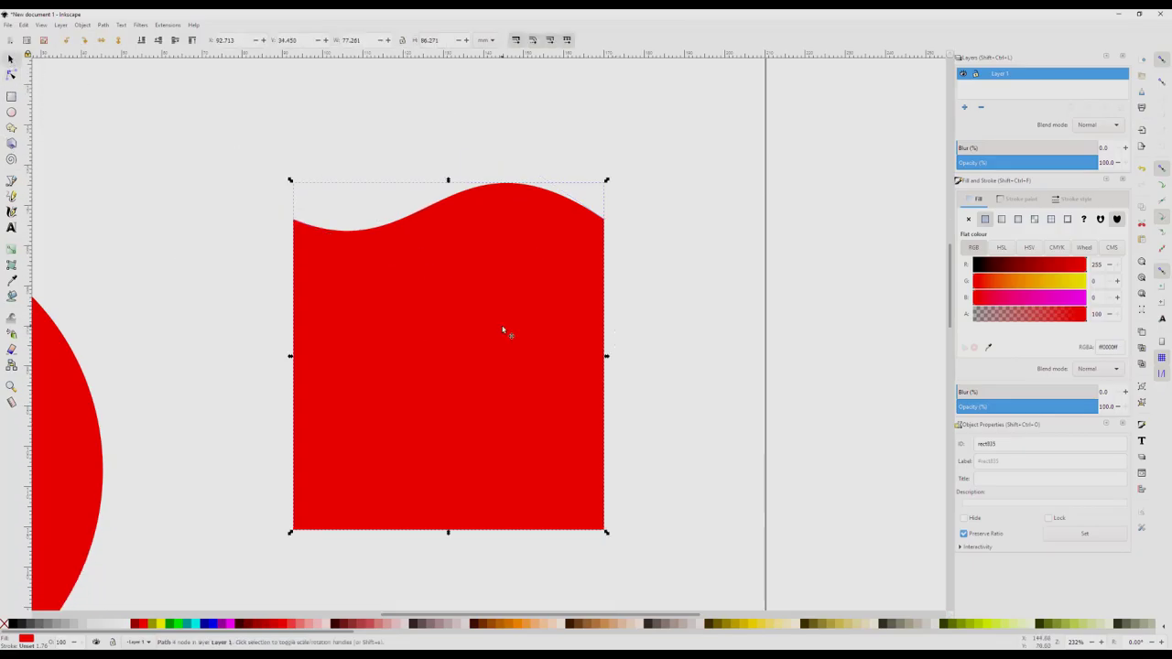
pyautogui.moveTo(515, 348); pyautogui.dragTo(587, 377)
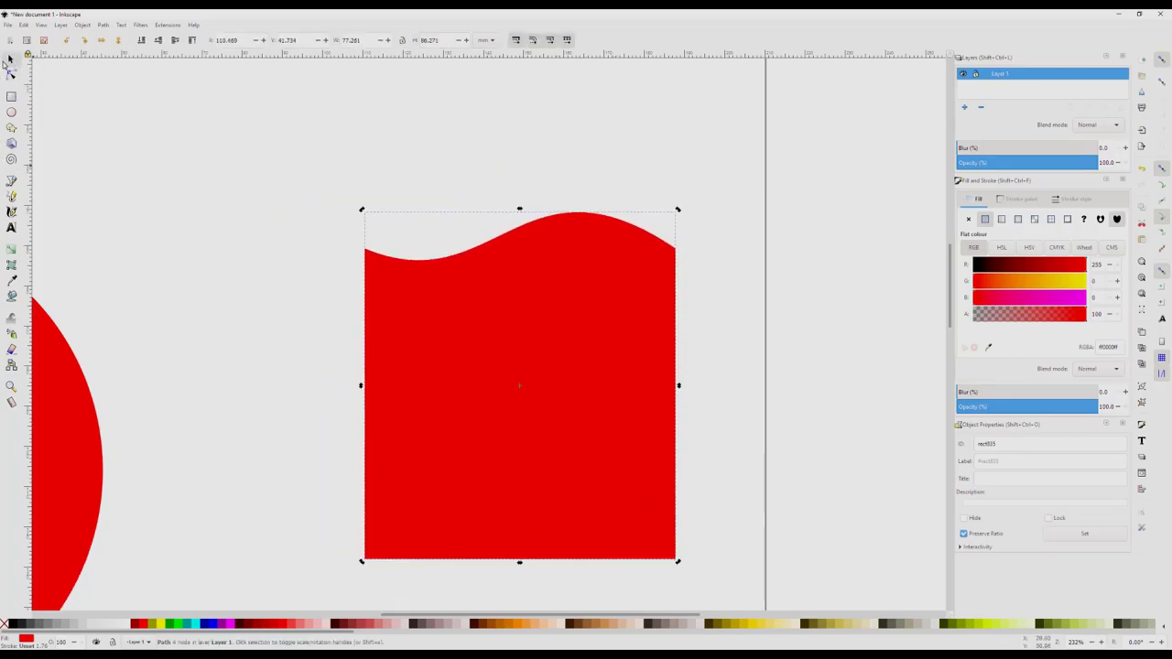
# Bend the shape's right side outward and adjust its two Bezier handles to form an S-shaped curve.
pyautogui.click(11, 74)
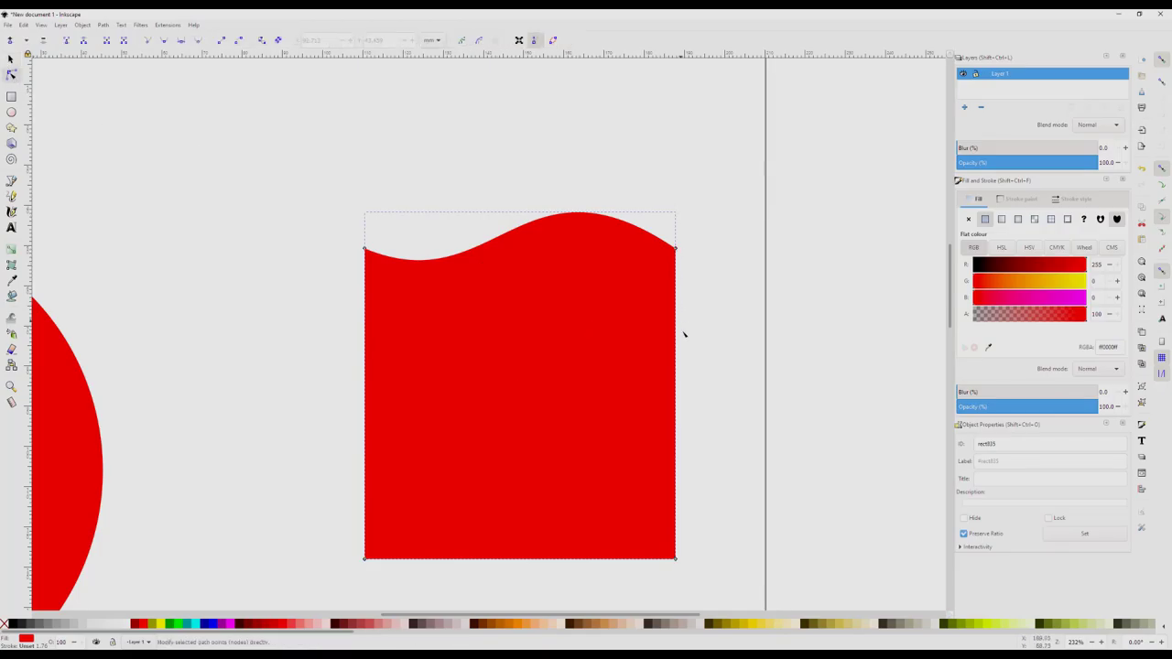
pyautogui.moveTo(677, 384); pyautogui.dragTo(745, 413)
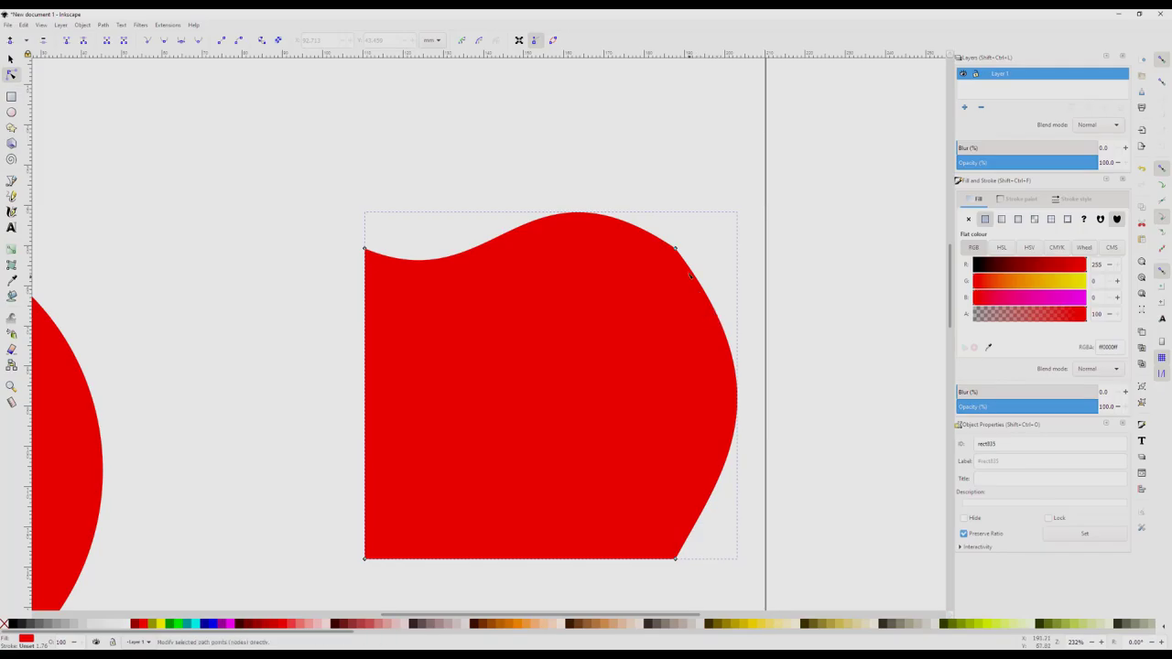
pyautogui.click(675, 250)
pyautogui.moveTo(787, 394); pyautogui.dragTo(804, 355)
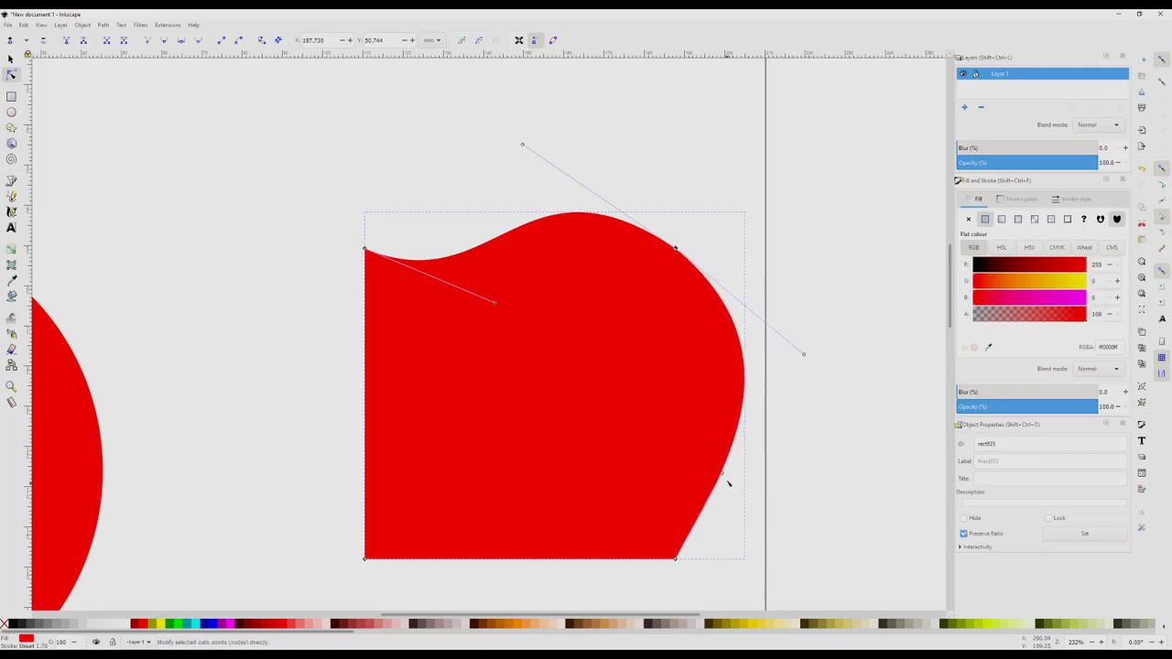
pyautogui.moveTo(722, 476); pyautogui.dragTo(603, 416)
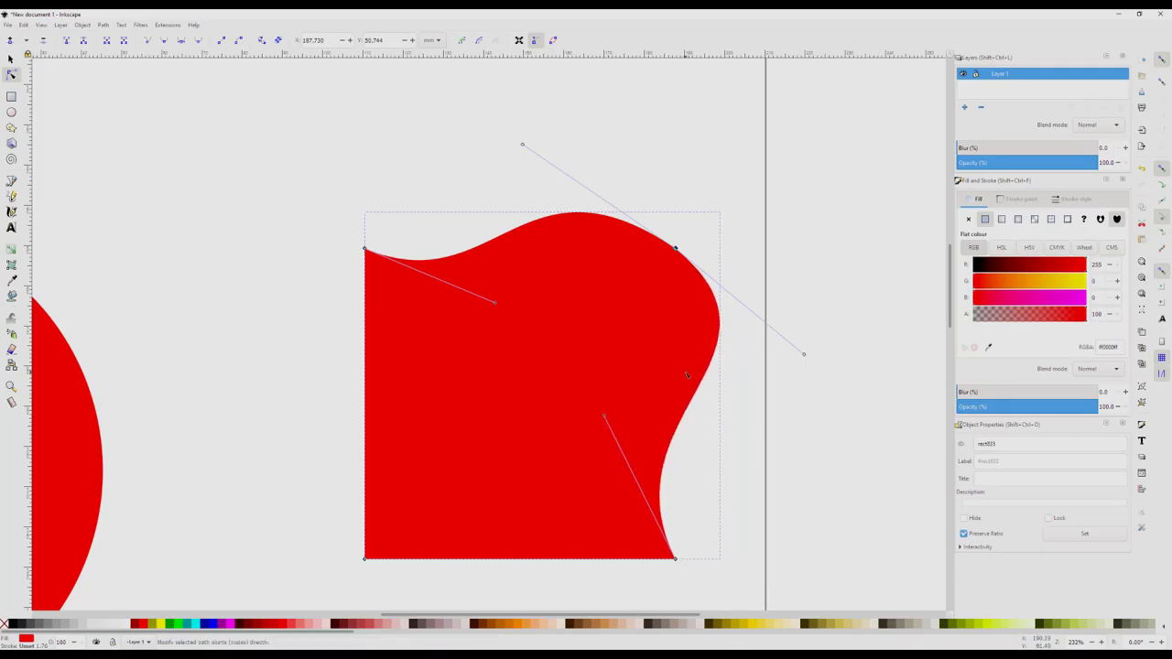
# Move the curved shape further down the page to about X 120 mm, Y 69 mm.
pyautogui.scroll(-3, 557, 313)
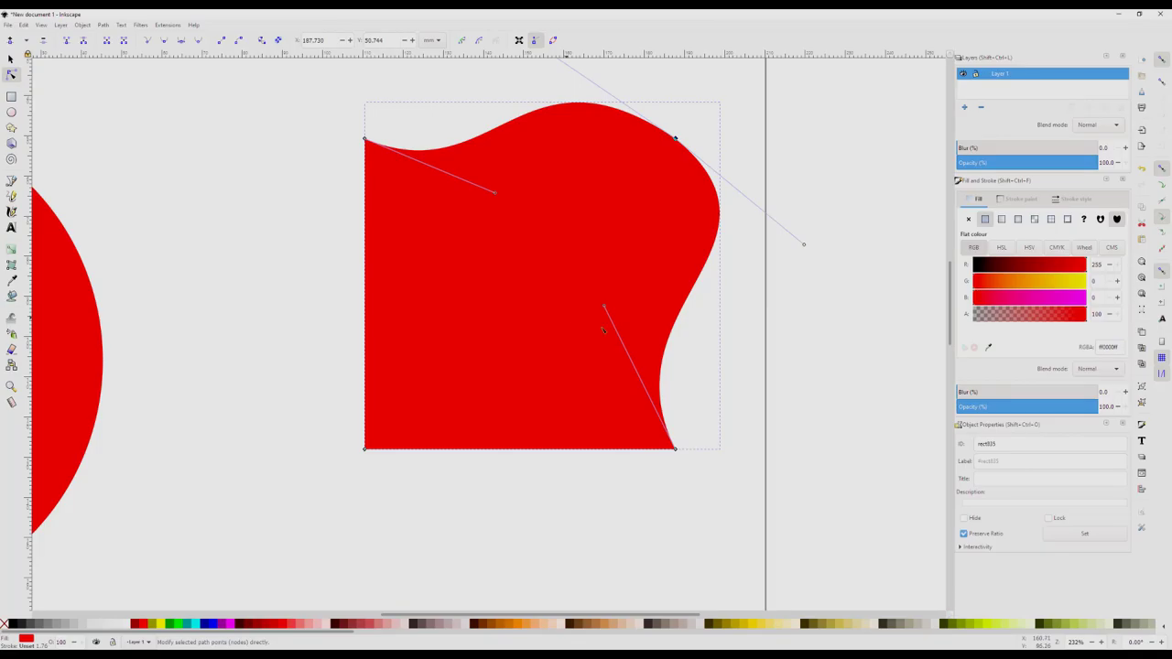
pyautogui.click(10, 59)
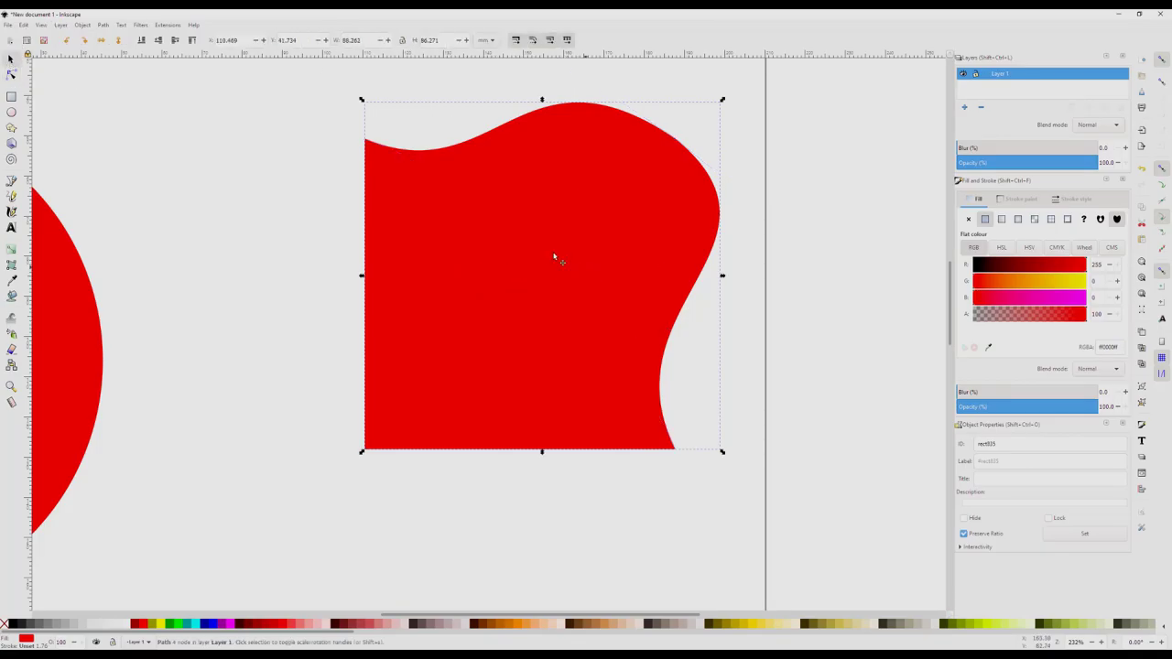
pyautogui.scroll(-3, 473, 227)
pyautogui.moveTo(555, 257)
pyautogui.mouseDown()
pyautogui.moveTo(341, 190)
pyautogui.moveTo(306, 229)
pyautogui.moveTo(630, 144)
pyautogui.moveTo(699, 236)
pyautogui.moveTo(411, 315)
pyautogui.moveTo(521, 348)
pyautogui.moveTo(529, 265)
pyautogui.mouseUp()
pyautogui.scroll(3, 472, 226)
pyautogui.scroll(-3, 474, 222)
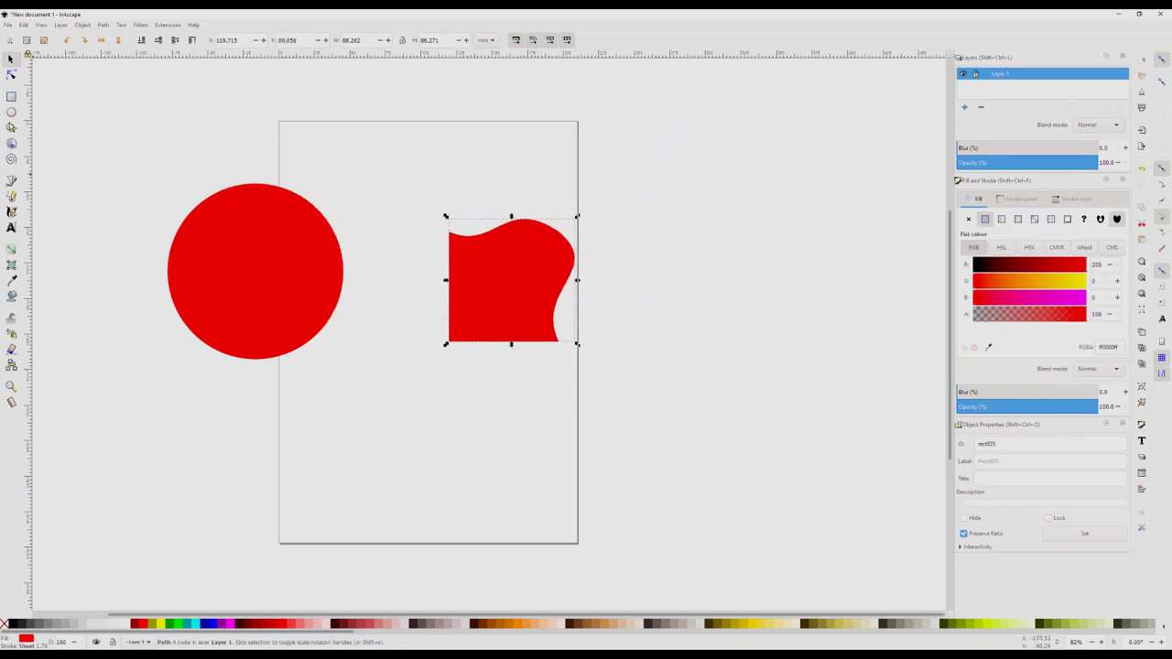
# Draw a polygon with a radius of about 48 mm above the circle and set its corners to 5.
pyautogui.click(12, 129)
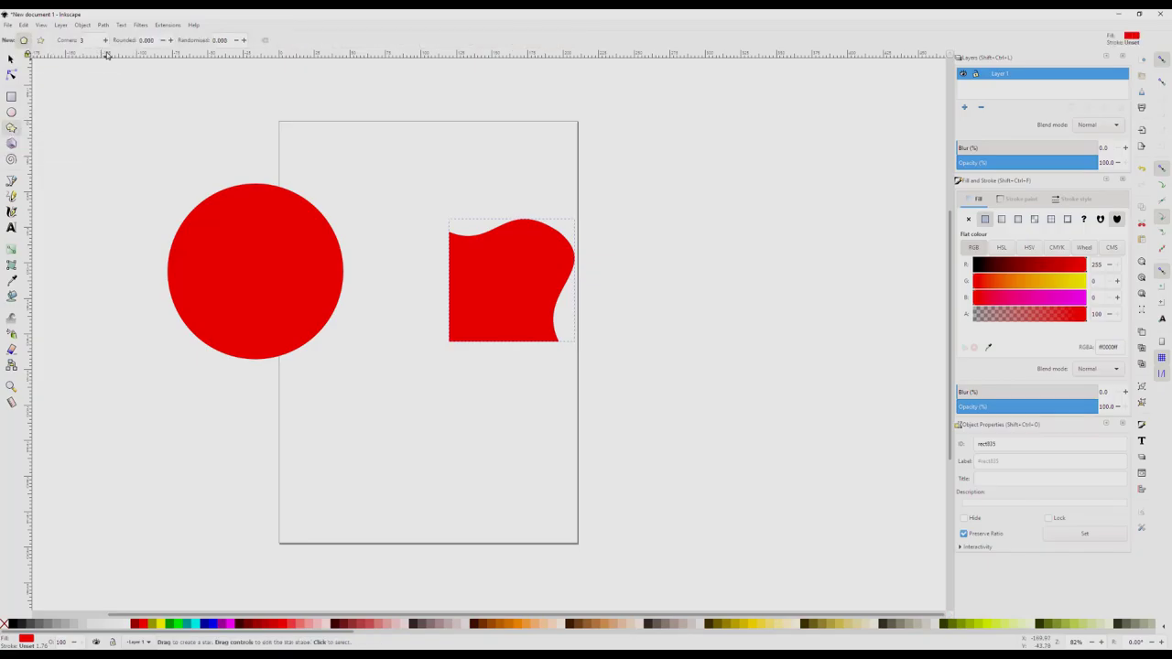
pyautogui.moveTo(310, 128); pyautogui.dragTo(355, 178)
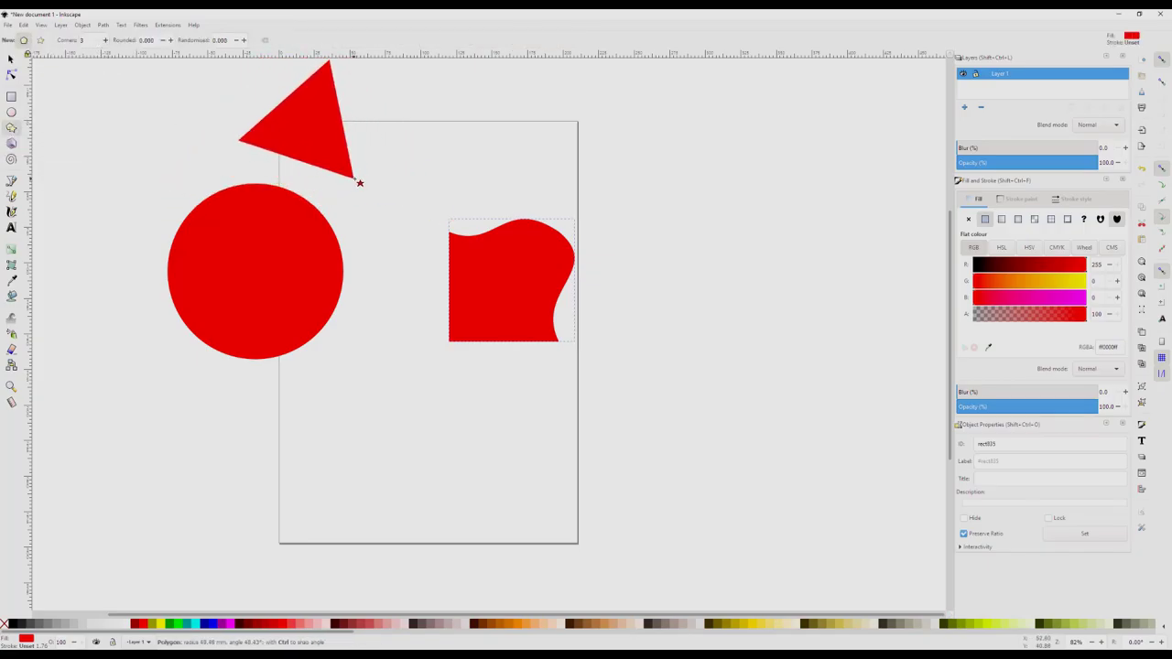
pyautogui.click(114, 41)
pyautogui.click(113, 41)
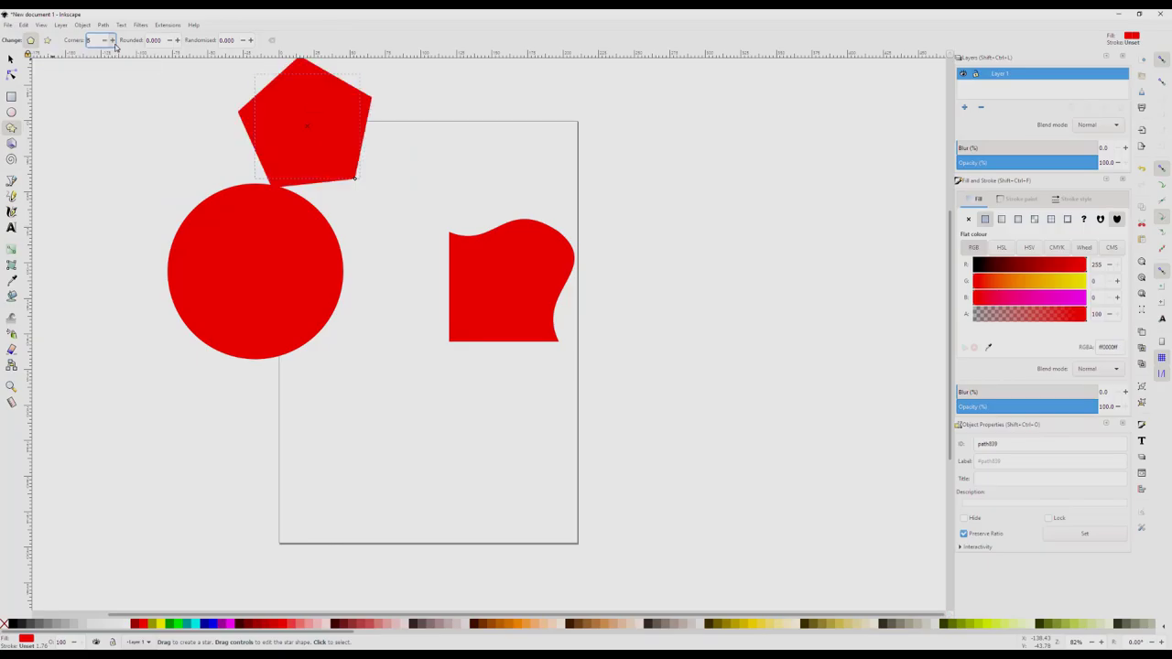
# Move the pentagon below the circle to about X 14 mm, Y 165 mm, and activate node editing on it.
pyautogui.click(11, 59)
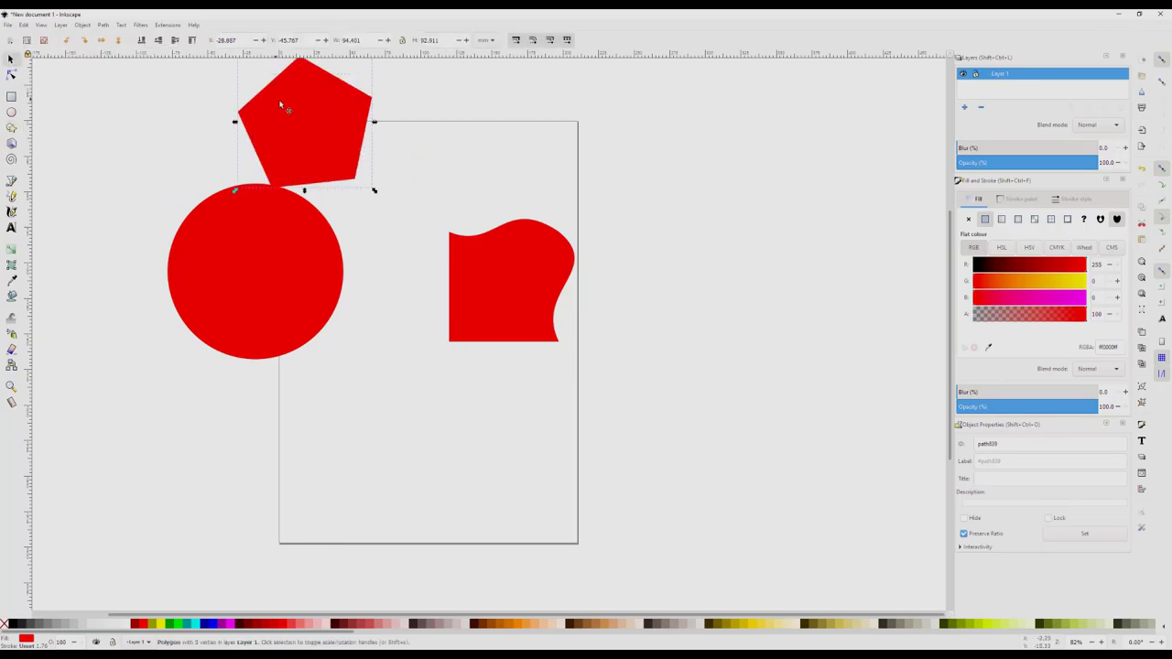
pyautogui.moveTo(288, 111); pyautogui.dragTo(344, 433)
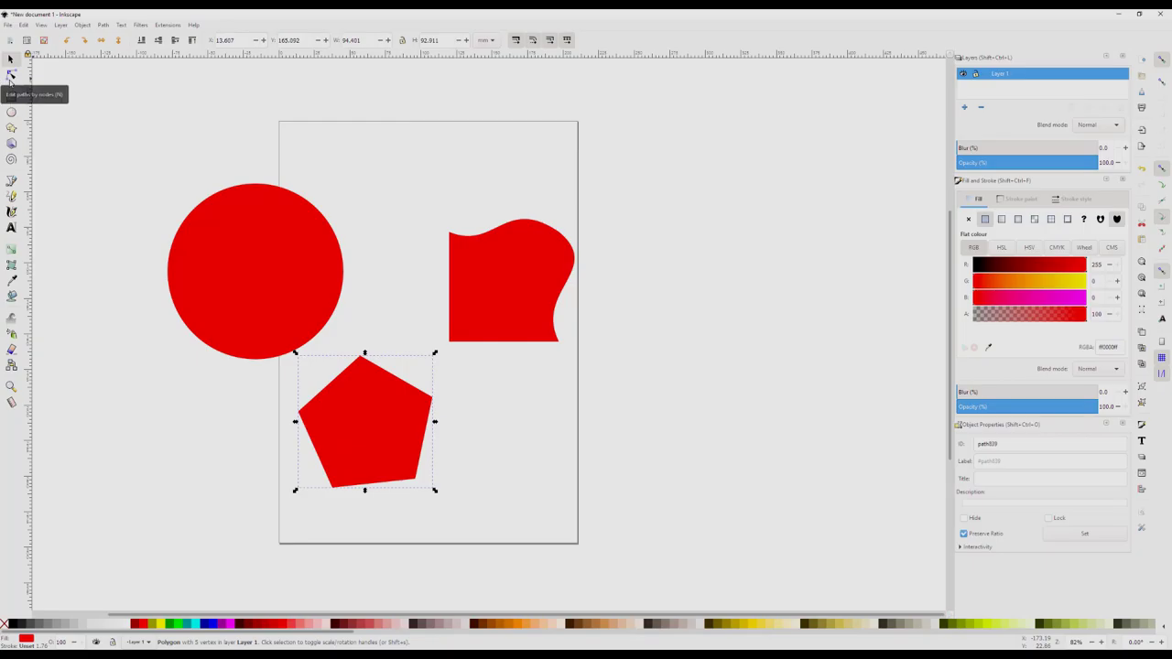
pyautogui.click(11, 74)
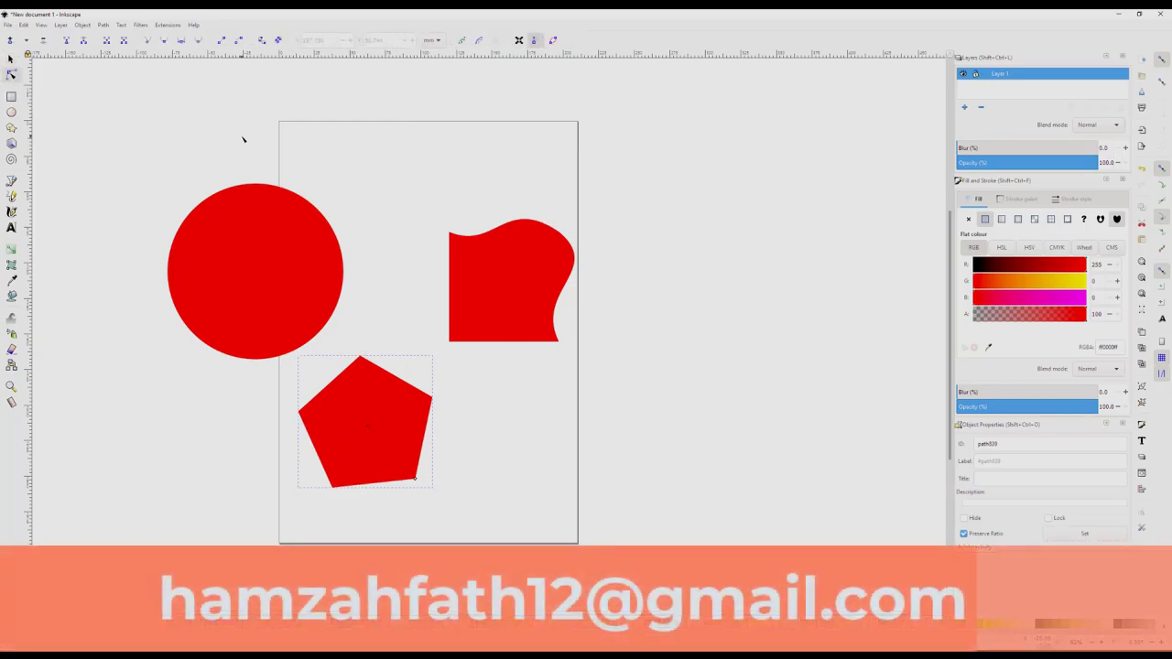